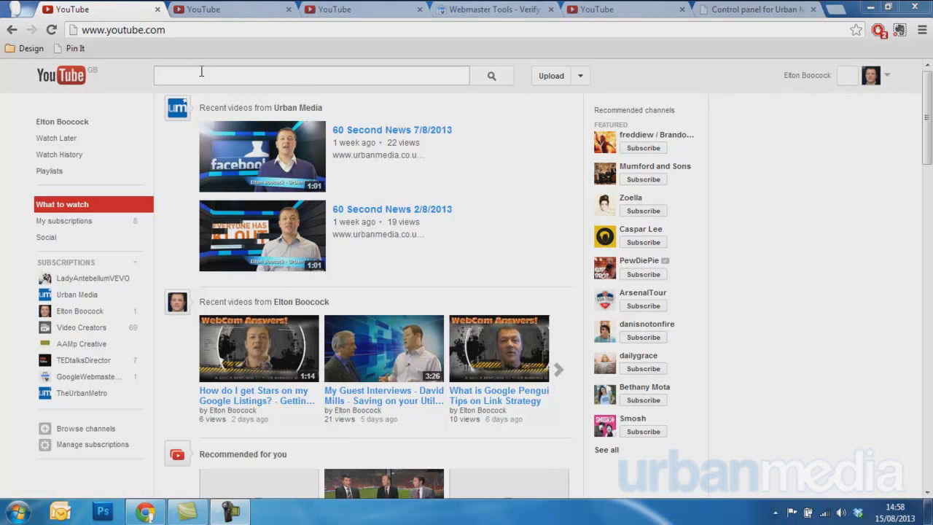
Request an SMS verification code for the account's saved phone number
click(212, 10)
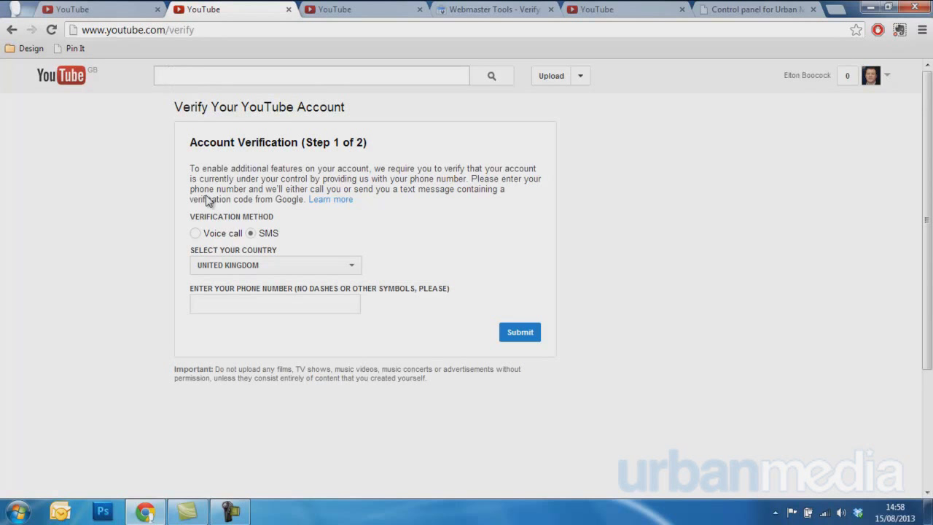
click(216, 309)
click(216, 321)
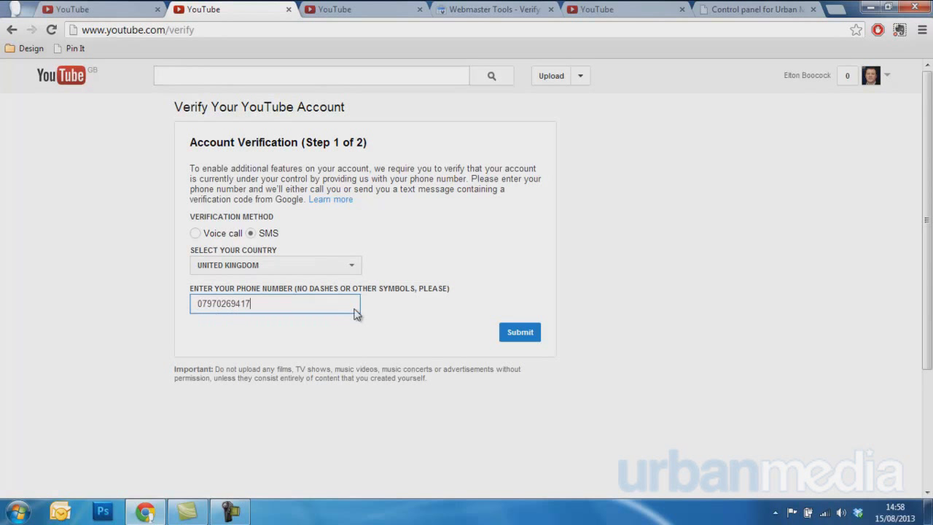
click(521, 333)
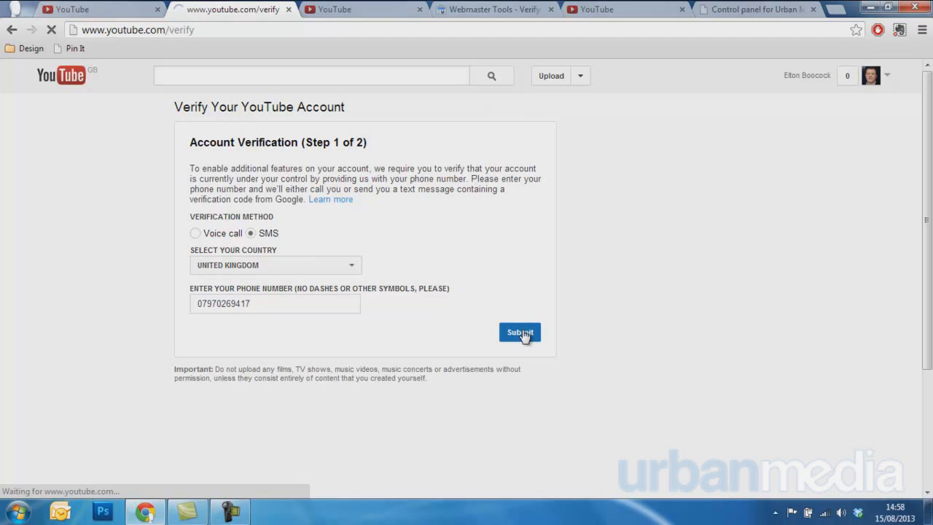
Enter the received SMS code to verify the YouTube account
click(291, 214)
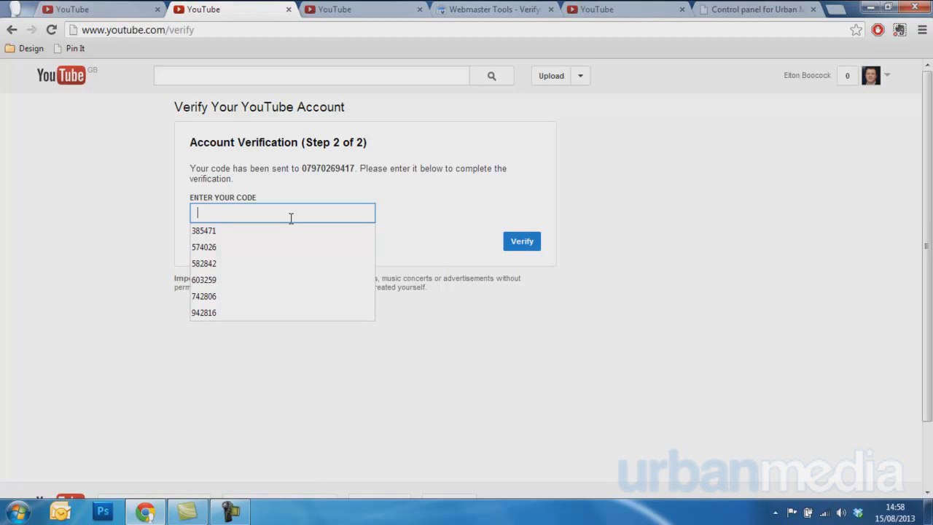
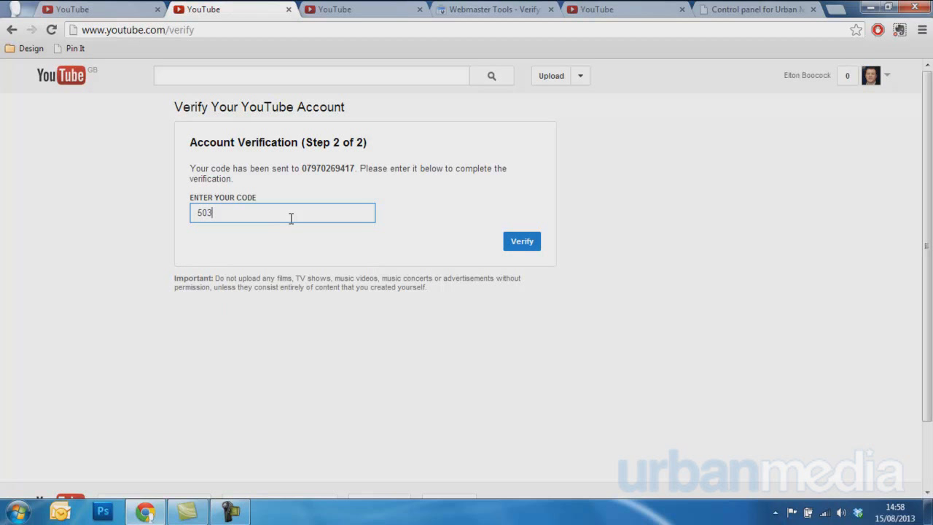
key(Return)
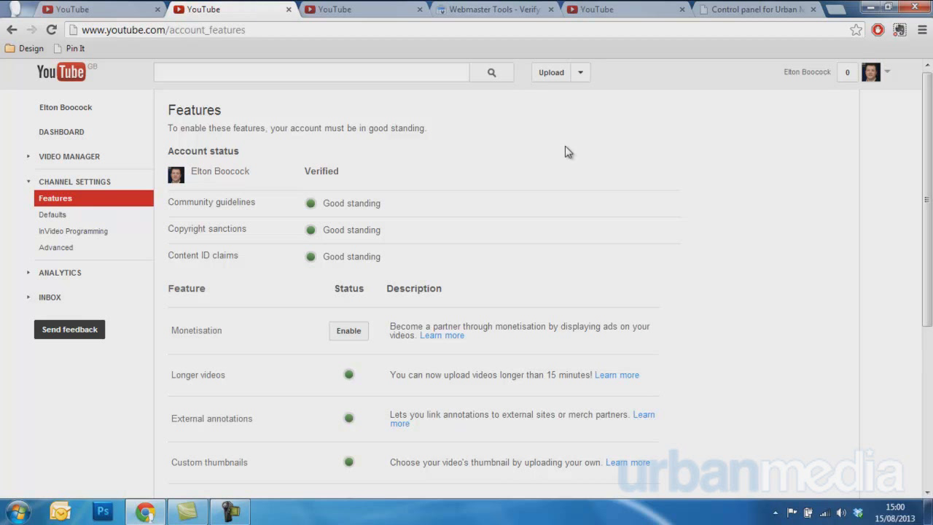
Scroll the Features page to confirm verified good standing and External annotations enabled
mouse_move(929, 164)
mouse_down()
mouse_move(929, 225)
mouse_move(931, 147)
mouse_up()
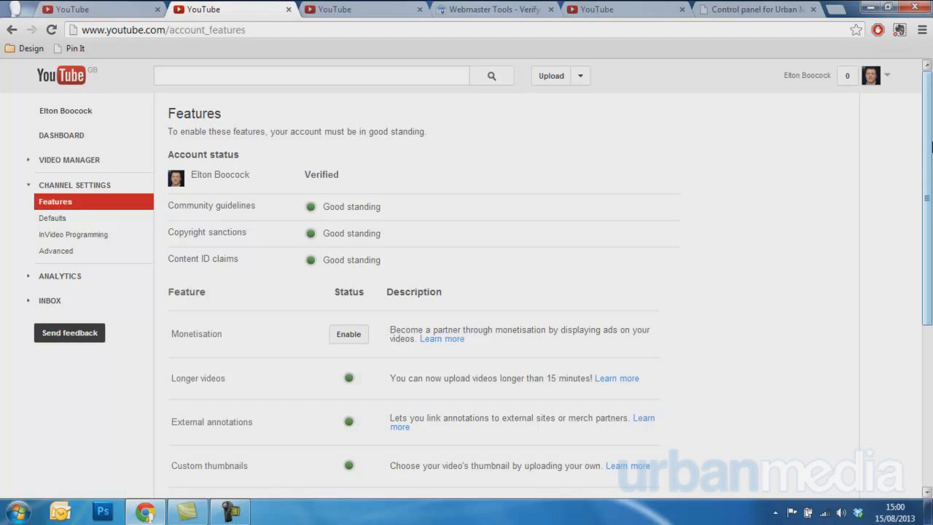
Copy the HTML-tag verification meta tag for urbanmedia.co.uk in Webmaster Tools
click(534, 6)
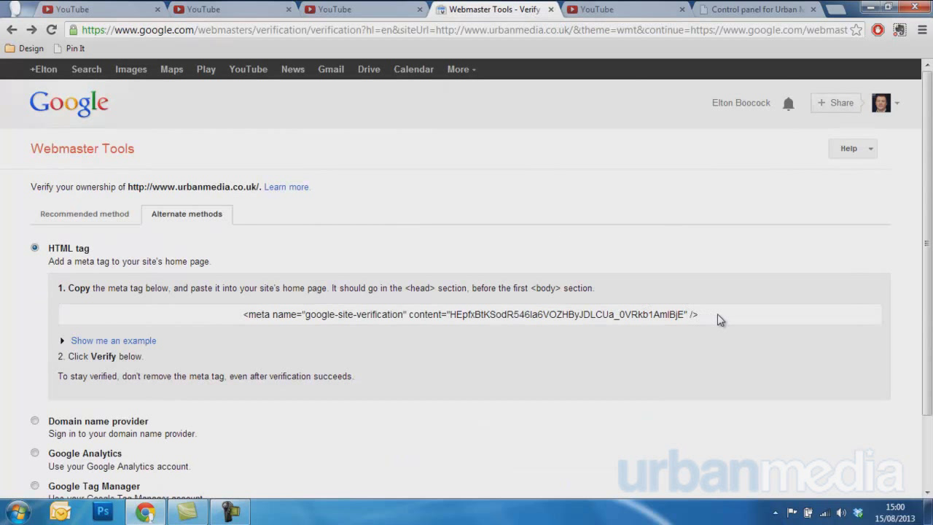
drag(718, 317, 242, 315)
right_click(251, 312)
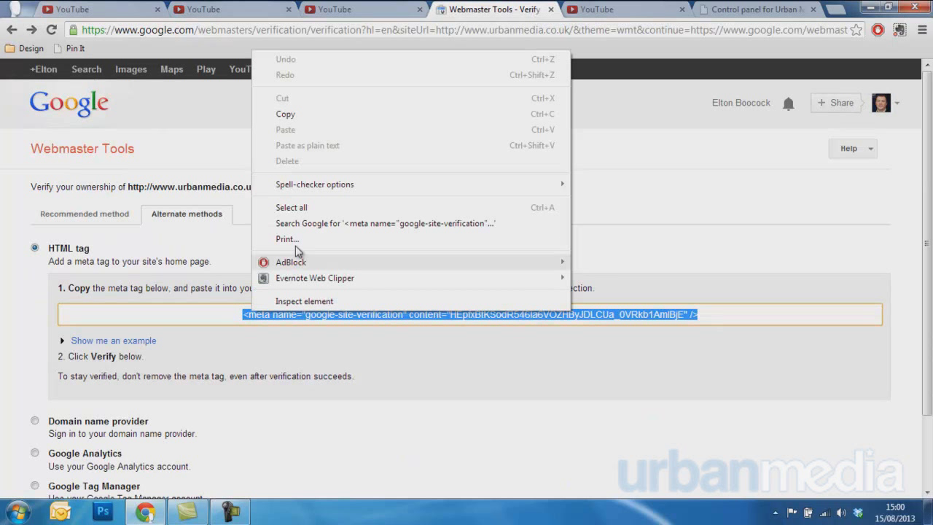
click(328, 118)
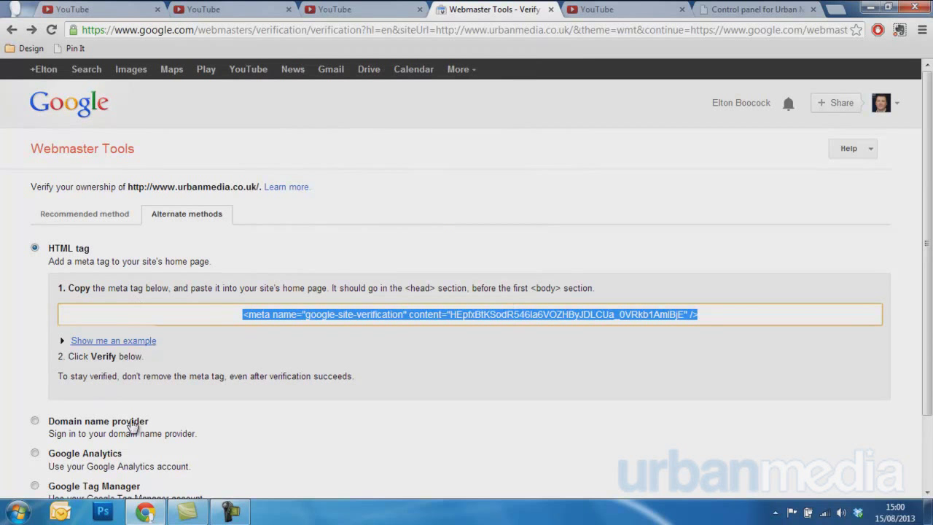
Paste the meta tag as plain text into WordPress SEO's Google Webmaster Tools field and save
click(728, 7)
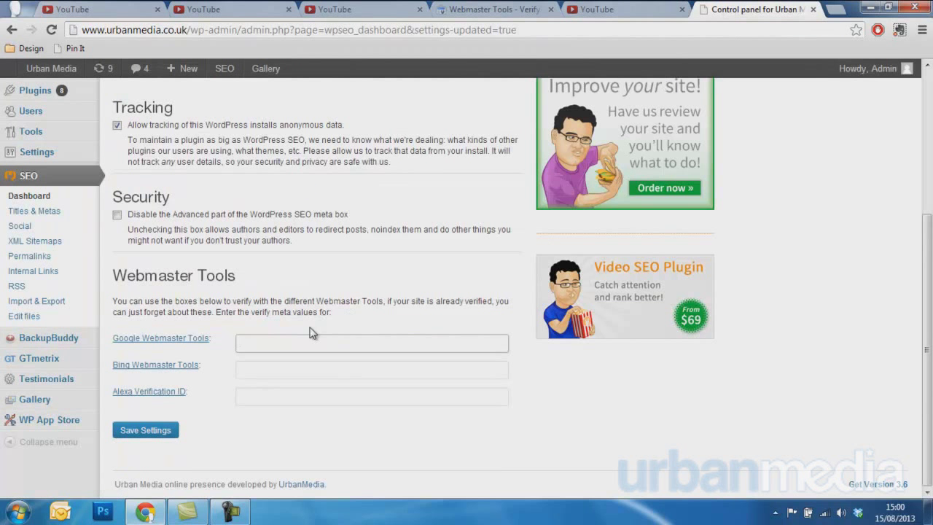
right_click(284, 342)
click(321, 193)
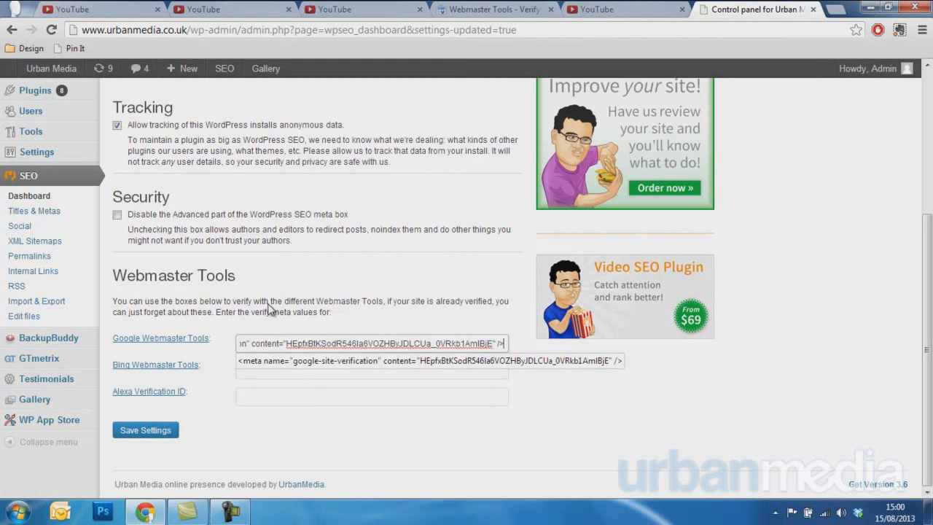
click(153, 430)
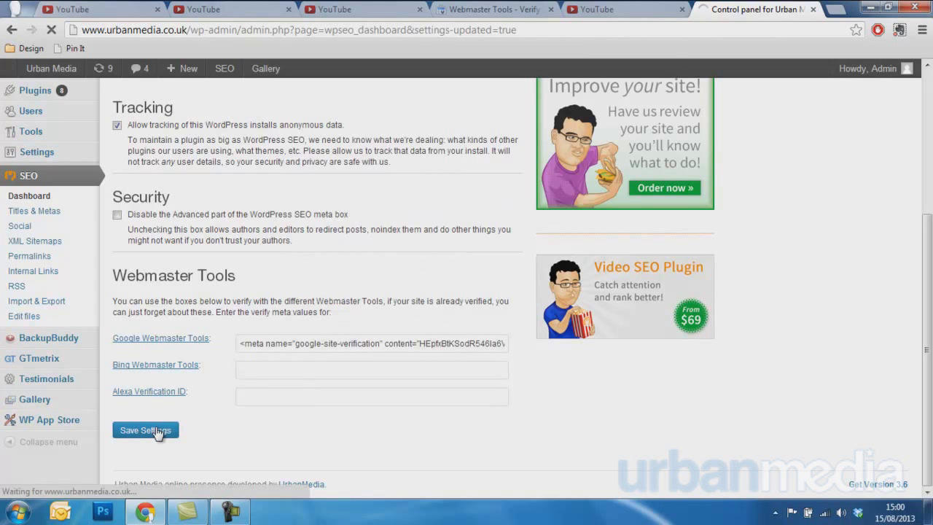
click(530, 8)
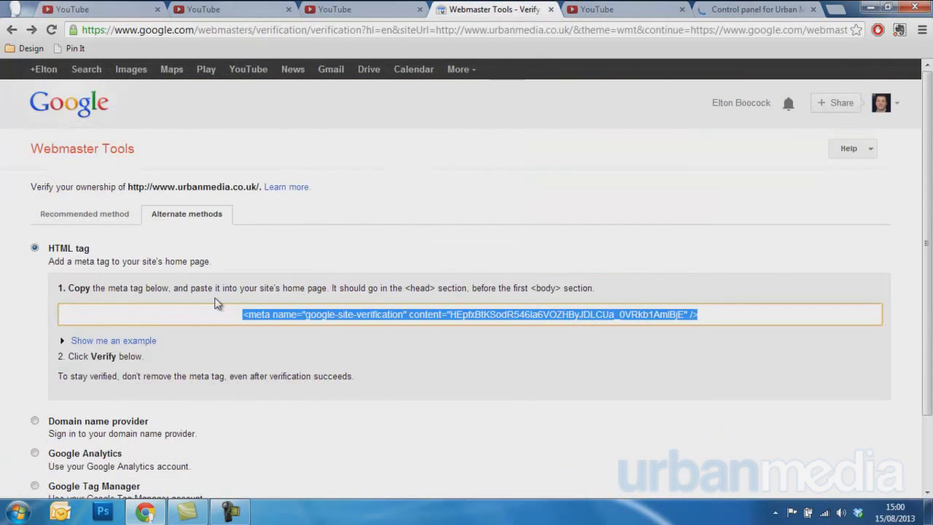
scroll(199, 393, down, 2)
click(56, 462)
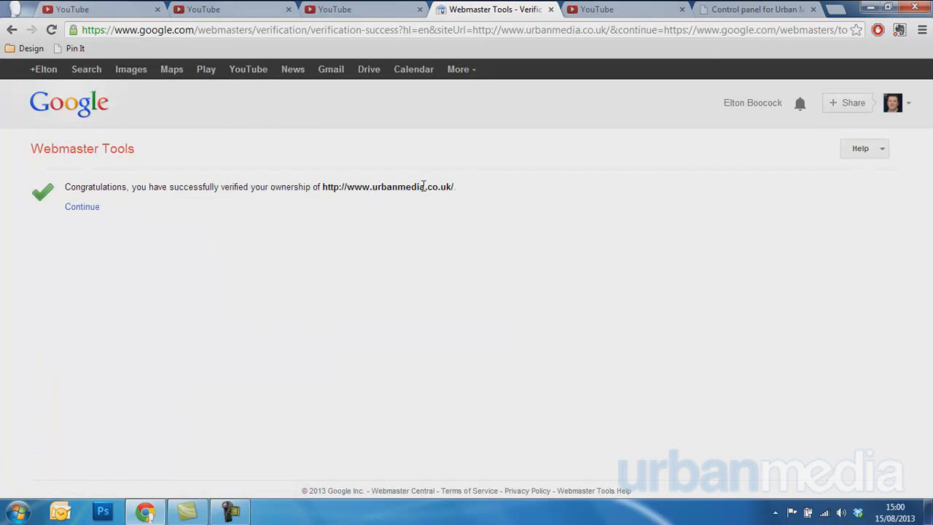
click(363, 16)
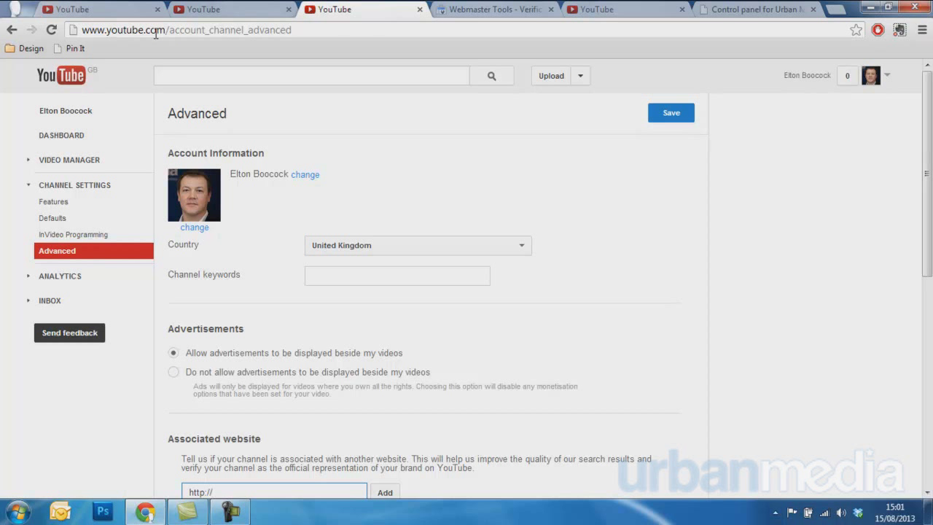
scroll(372, 340, down, 3)
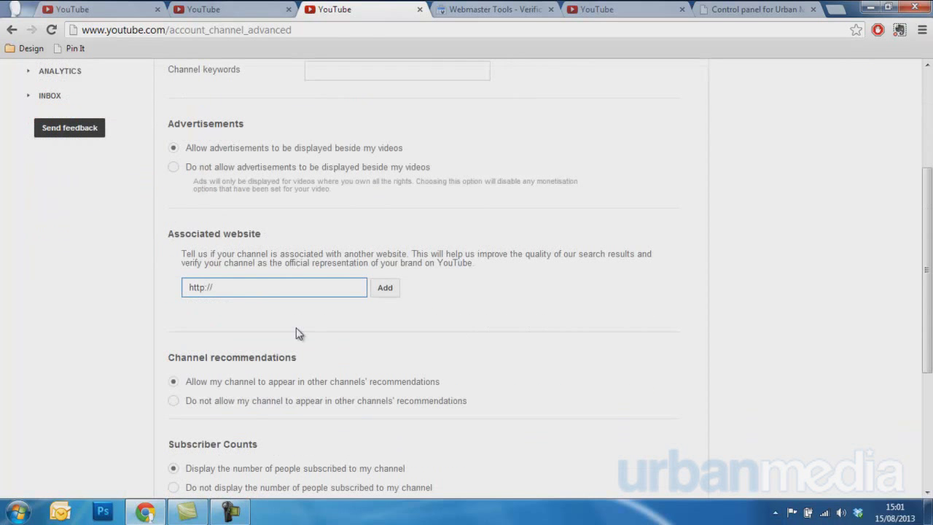
text(urbanmedia.co.uk)
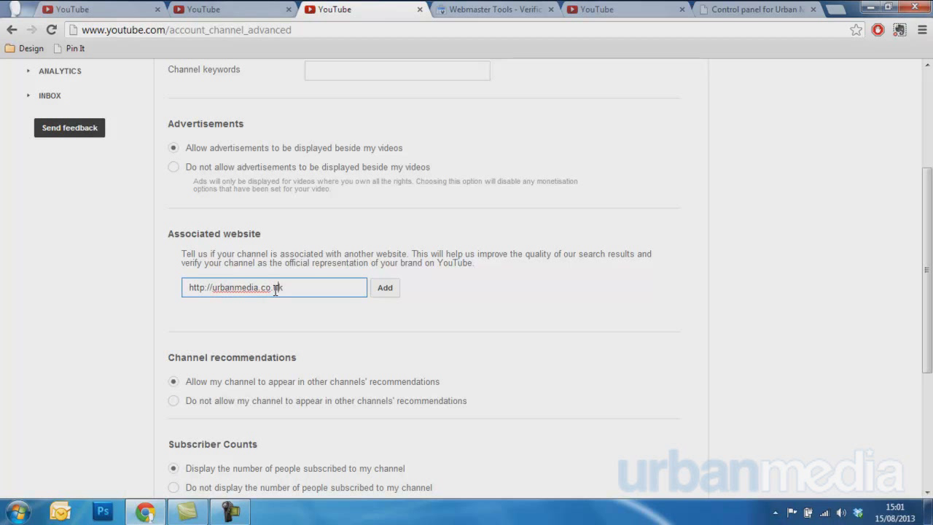
key(Left)
key(Left)
key(Left)
text(www.)
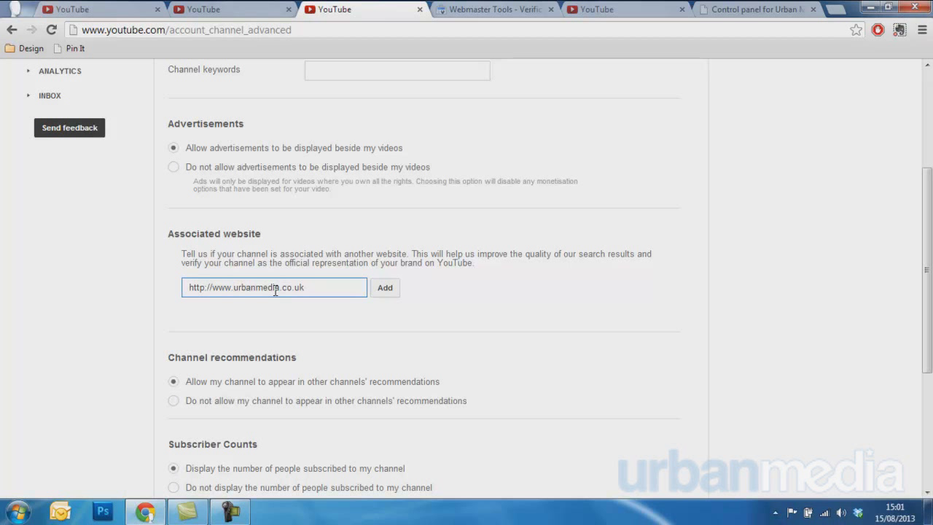
click(391, 291)
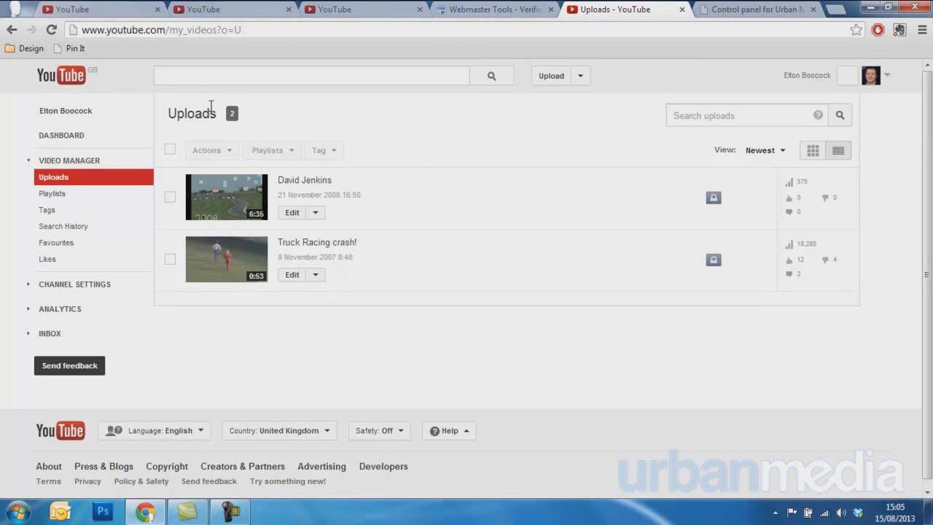
Open Annotations for Truck Racing crash! from its Edit dropdown in the Uploads list
click(317, 212)
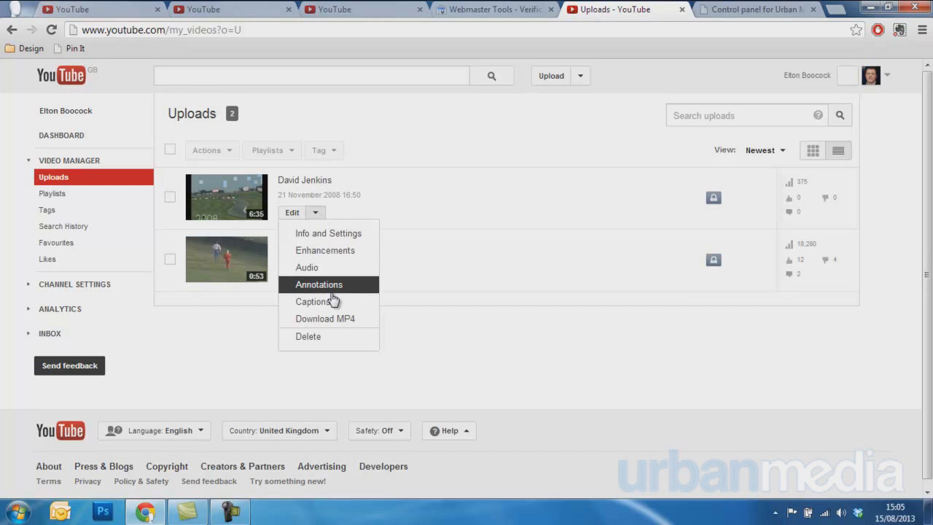
click(510, 266)
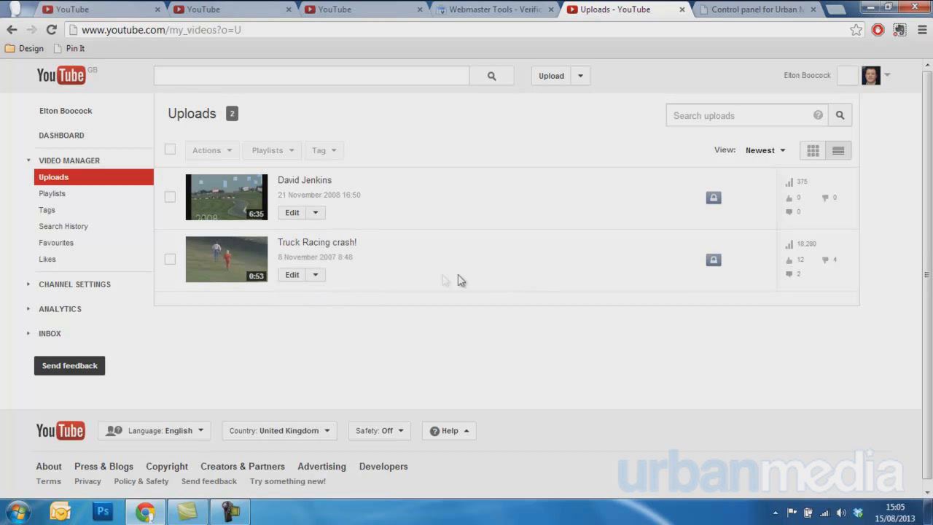
click(315, 275)
click(327, 346)
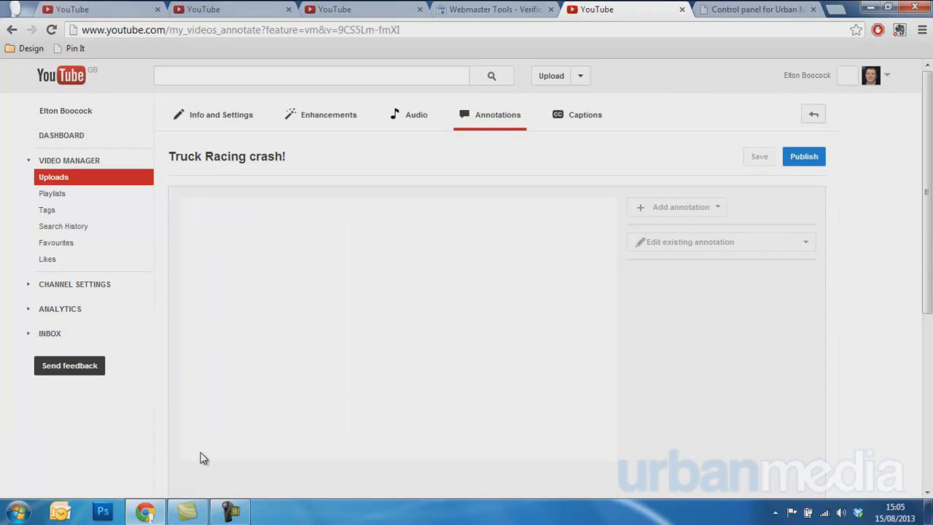
Add a Note reading 'click here to see urbanmedia.co.uk', widened to fit one line
click(683, 213)
click(684, 244)
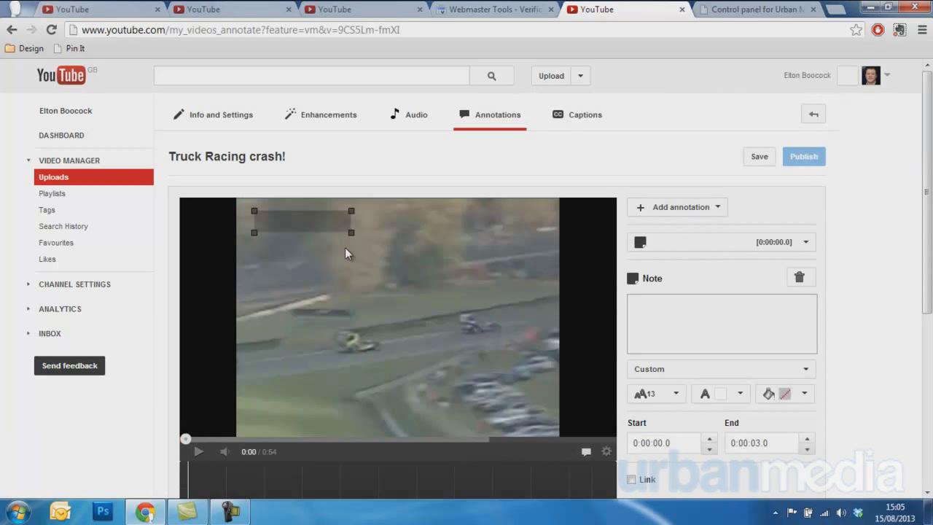
click(692, 298)
text(cl)
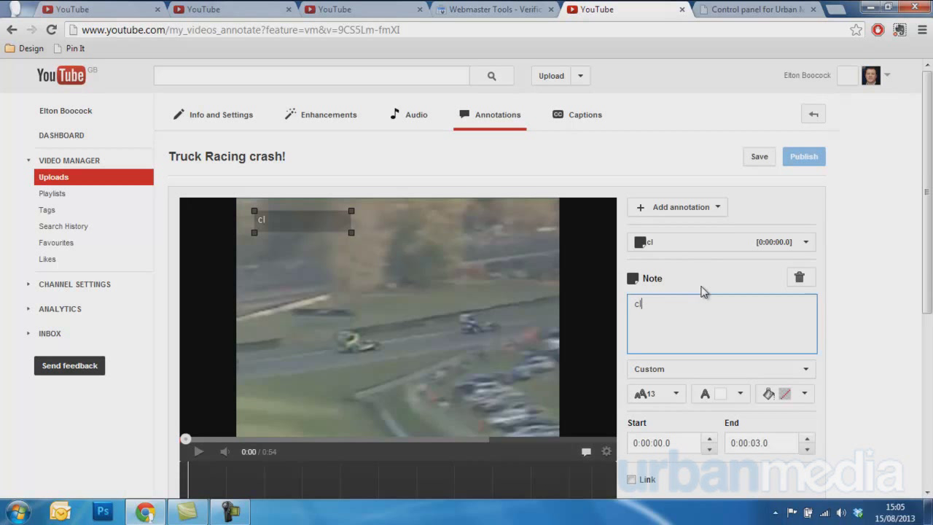
text(ick here to see)
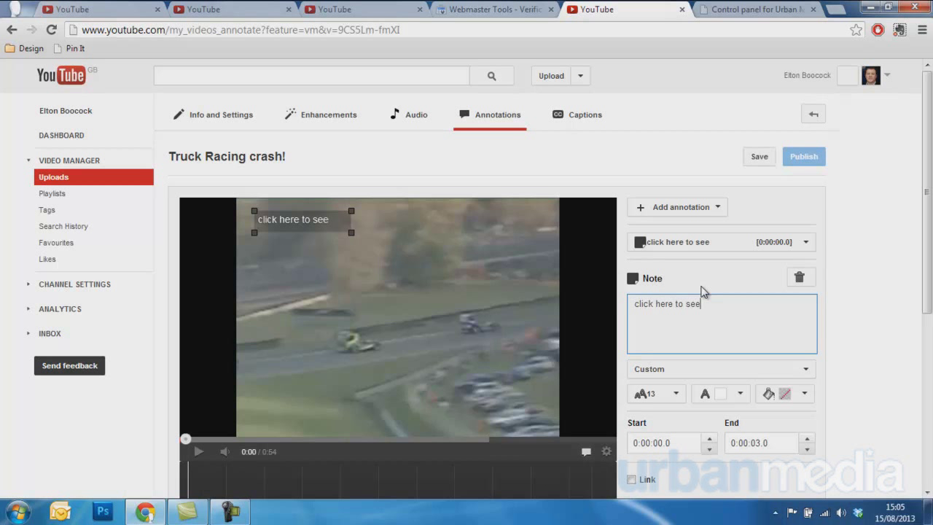
text( urban)
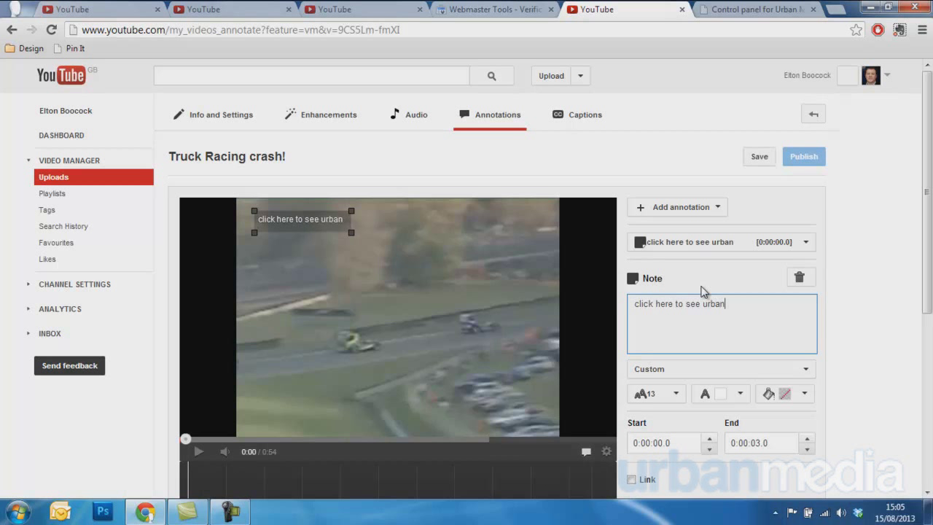
text(med)
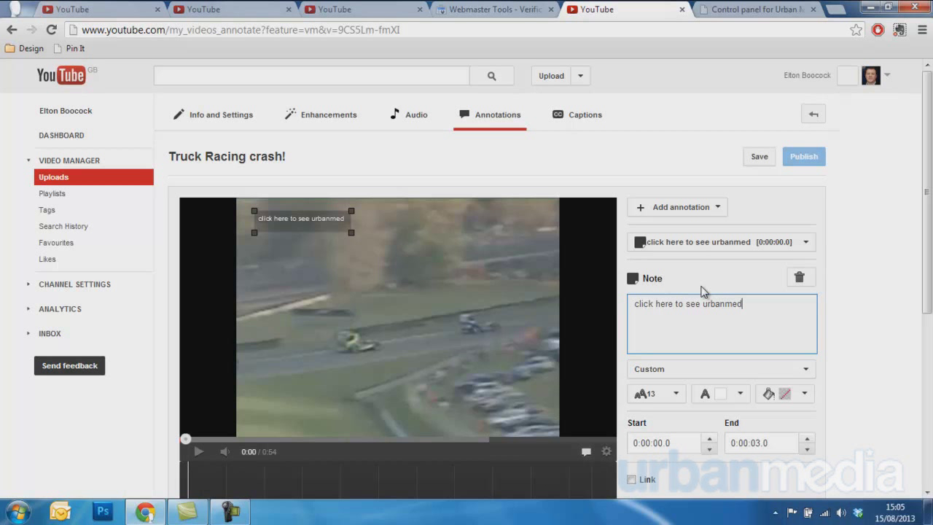
text(ia.co.uk)
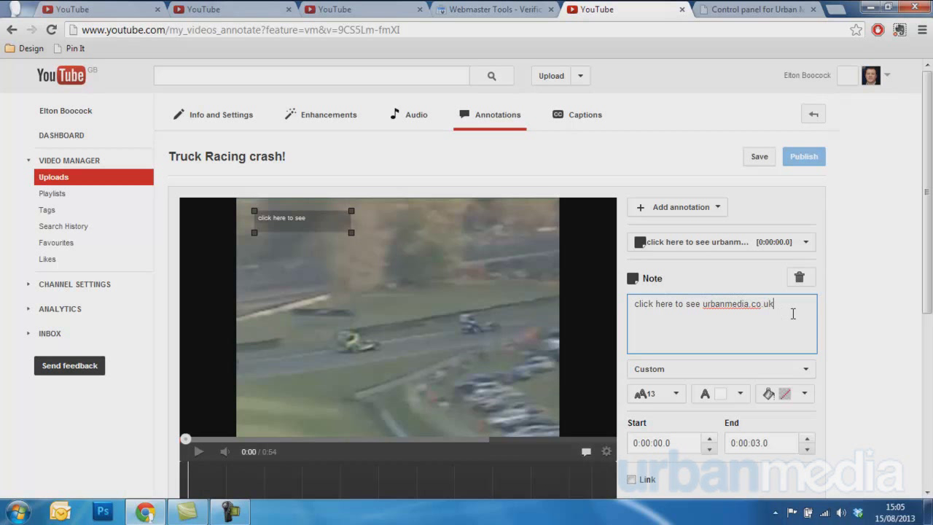
click(353, 234)
mouse_move(352, 234)
mouse_down()
mouse_move(433, 276)
mouse_move(426, 236)
mouse_up()
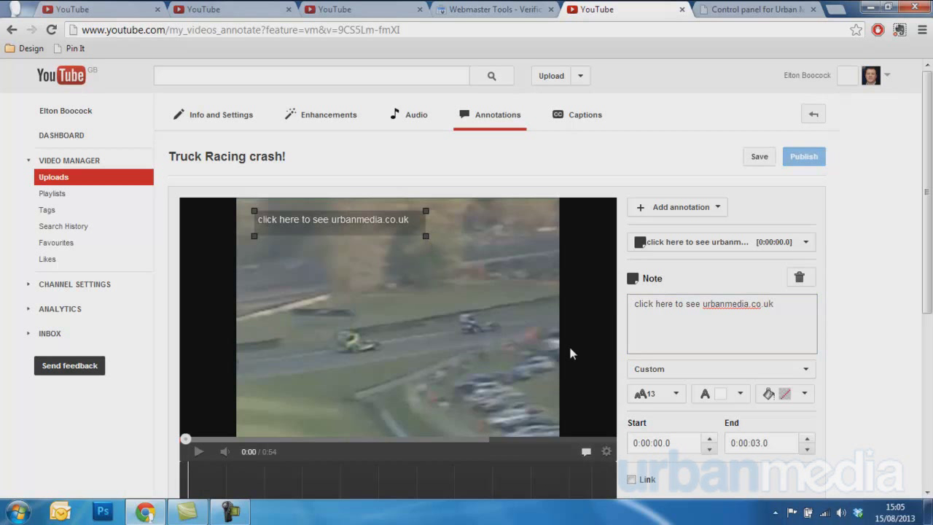
Set the note's background colour to orange
click(737, 398)
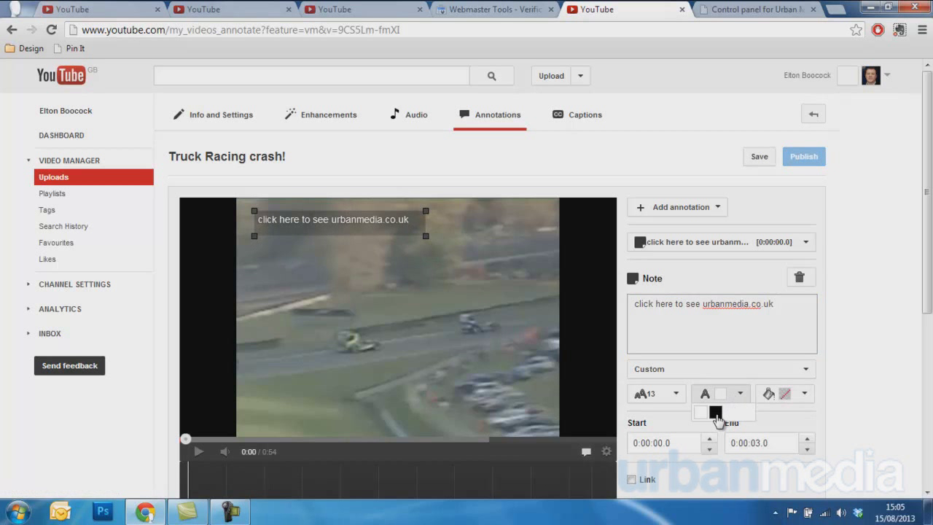
click(805, 395)
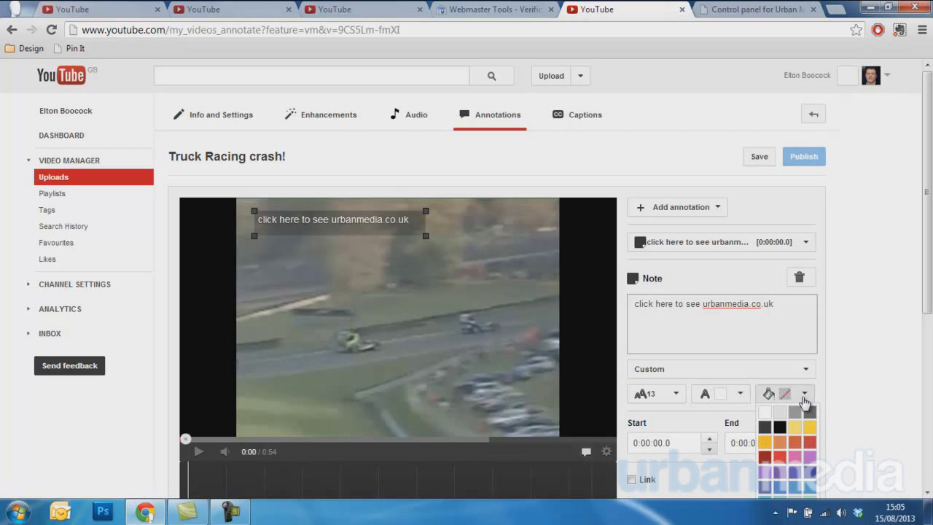
click(794, 448)
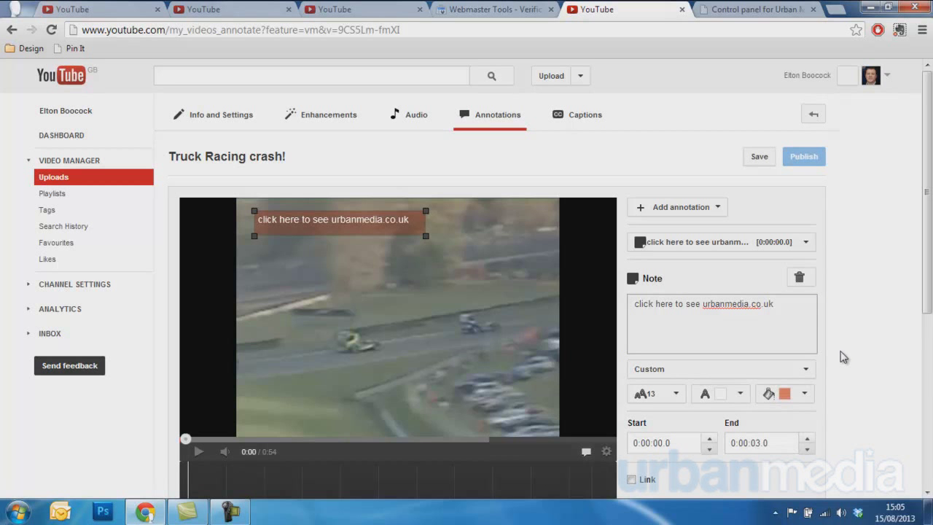
Link the note to the Associated Website urbanmedia.co.uk
scroll(835, 365, down, 1)
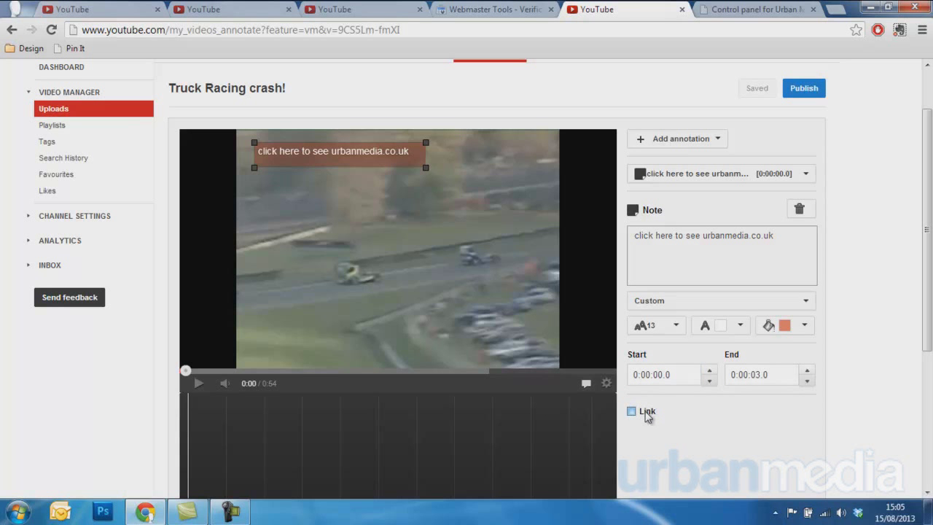
click(648, 416)
scroll(829, 423, down, 2)
click(775, 278)
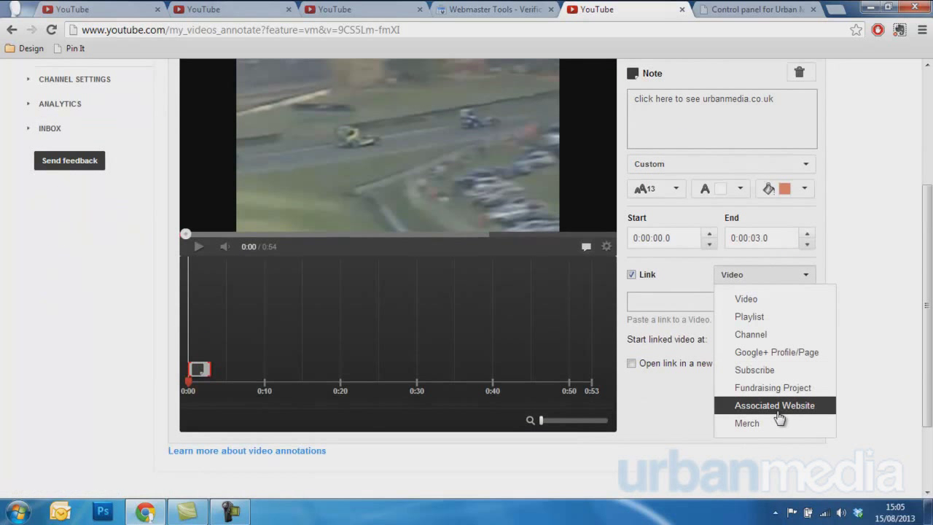
click(777, 409)
click(711, 301)
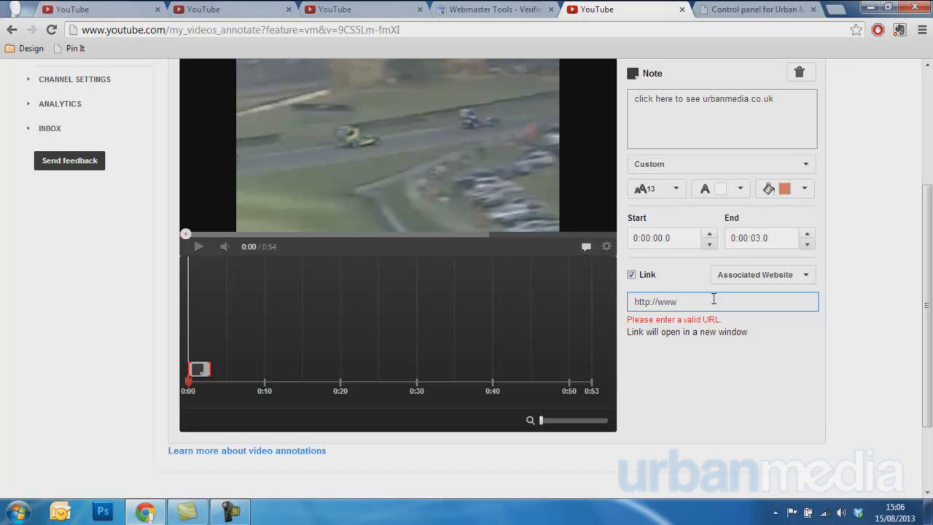
text(urbanmedi)
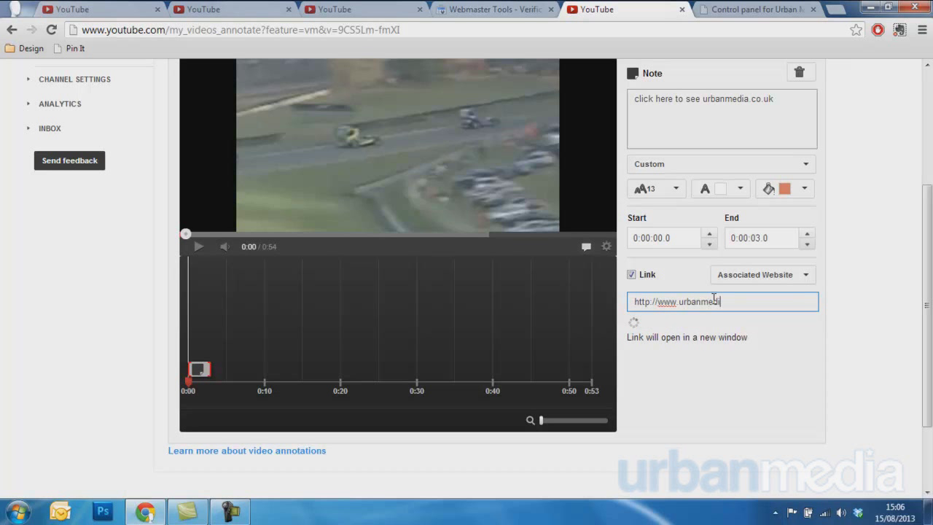
text(a.co.uk)
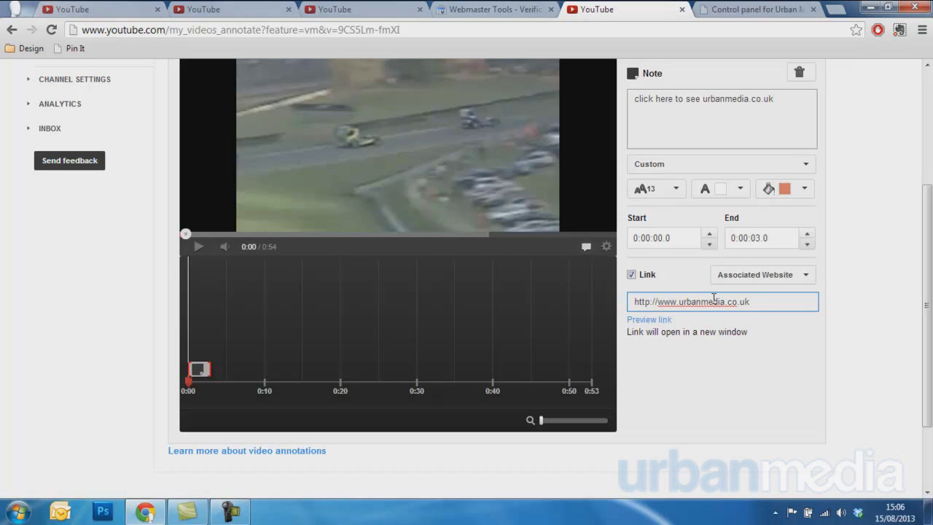
Save and publish the video's annotations
scroll(850, 373, up, 2)
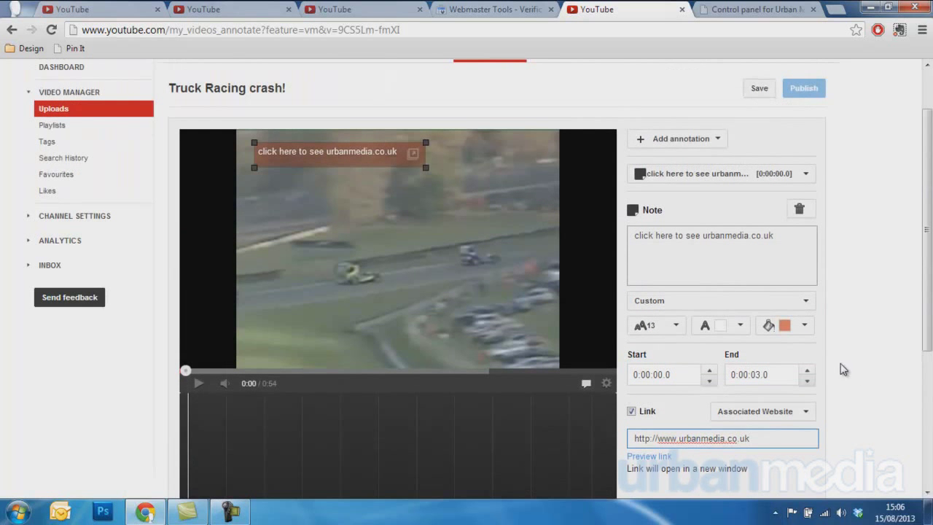
click(771, 92)
click(801, 92)
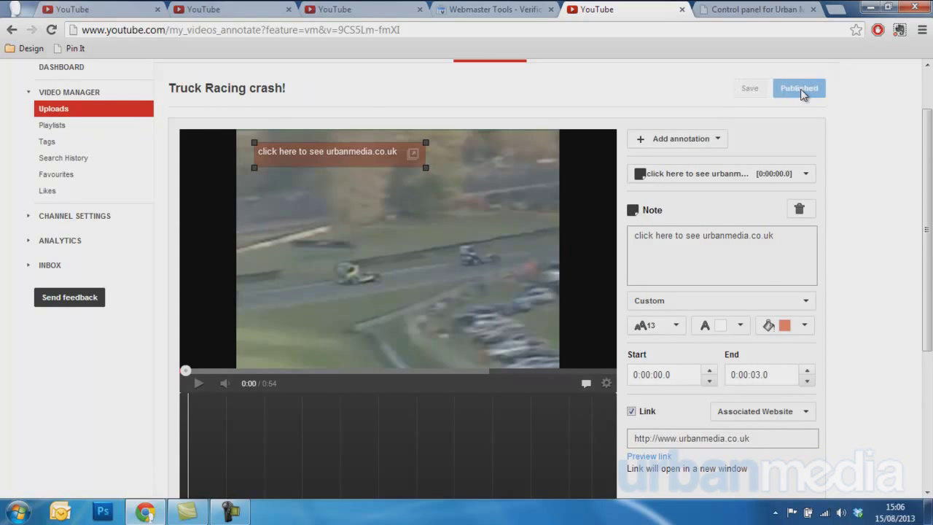